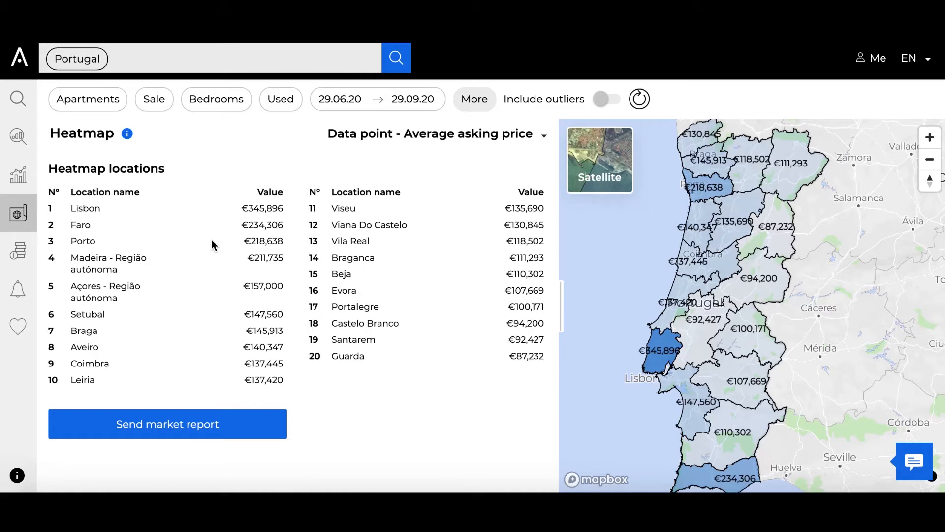
Step: Narrow the Portugal asking-price heatmap to the Lisbon district and, within it, the Lisbon municipality
click(660, 352)
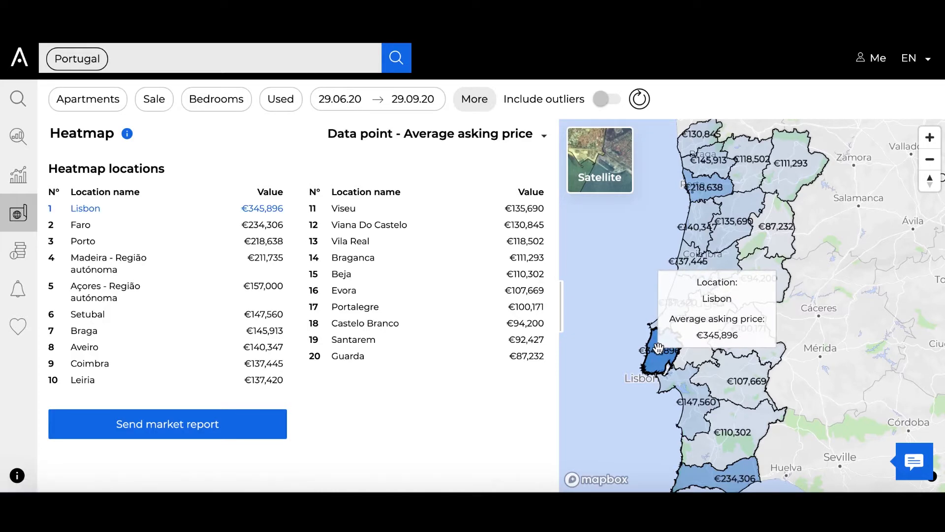
click(659, 348)
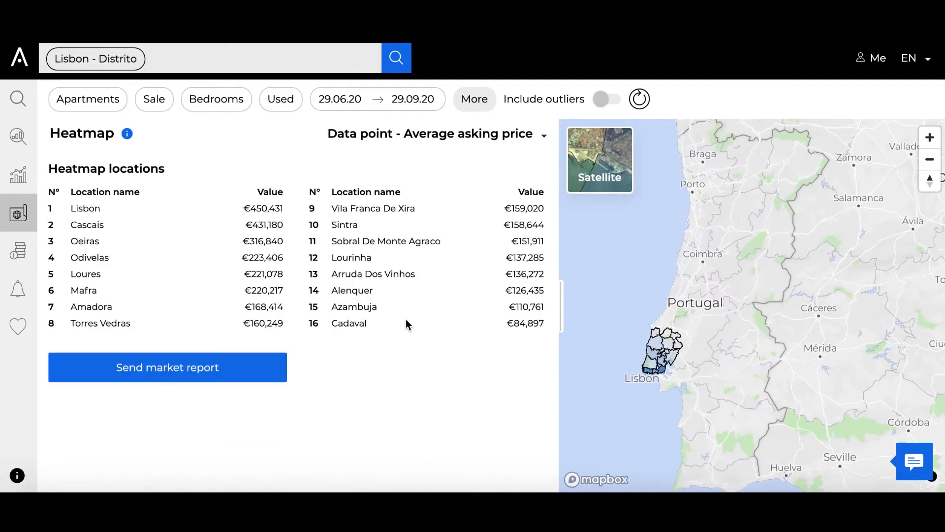
click(930, 137)
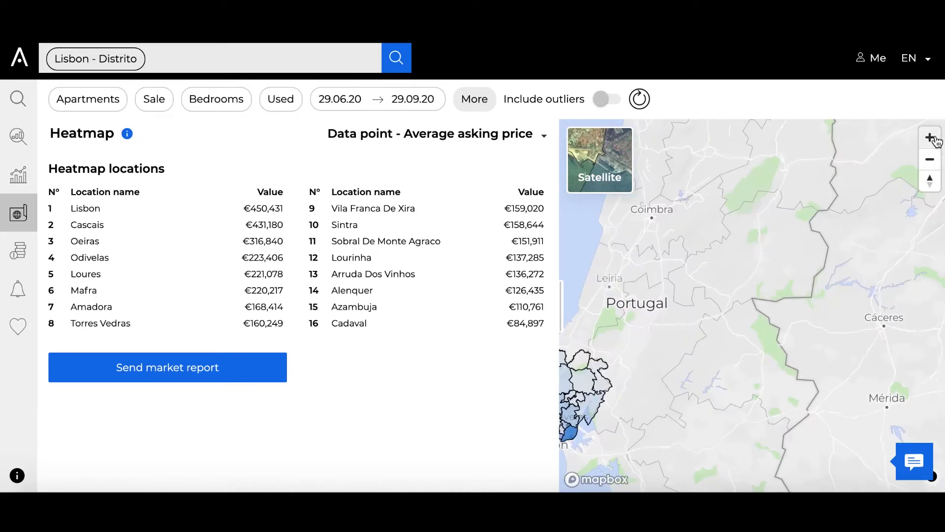
drag(696, 370, 827, 288)
click(930, 138)
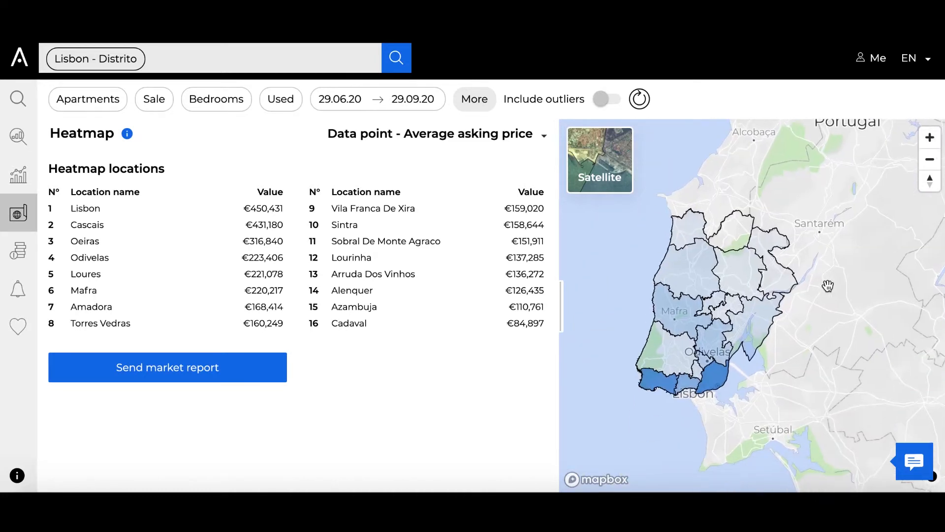
mouse_move(755, 353)
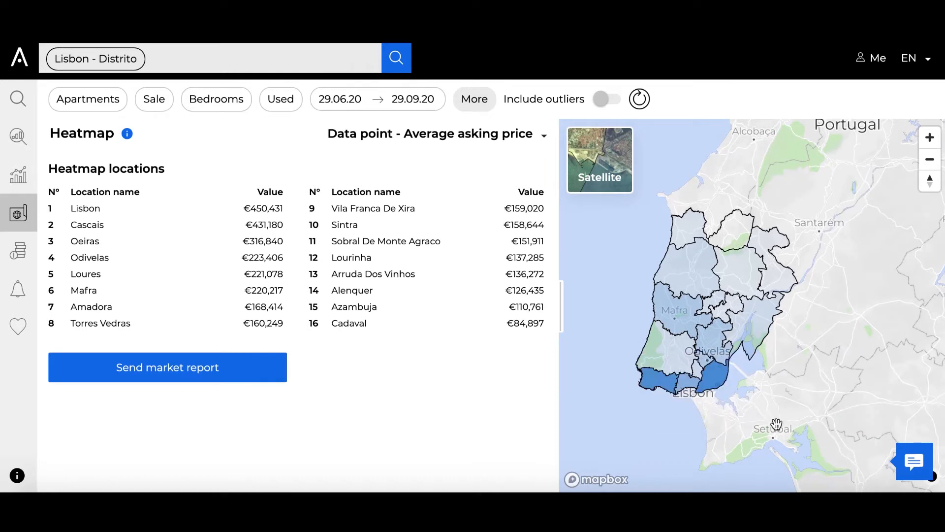
mouse_move(715, 376)
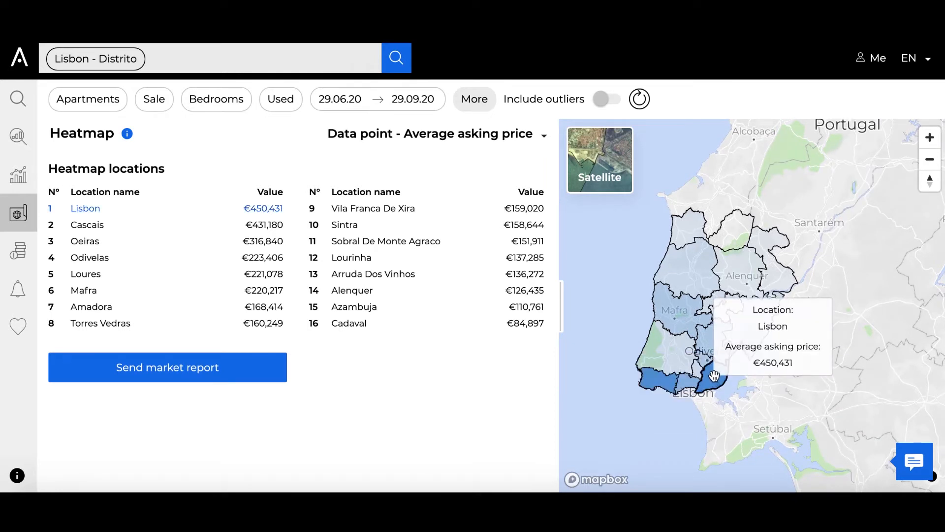
click(714, 375)
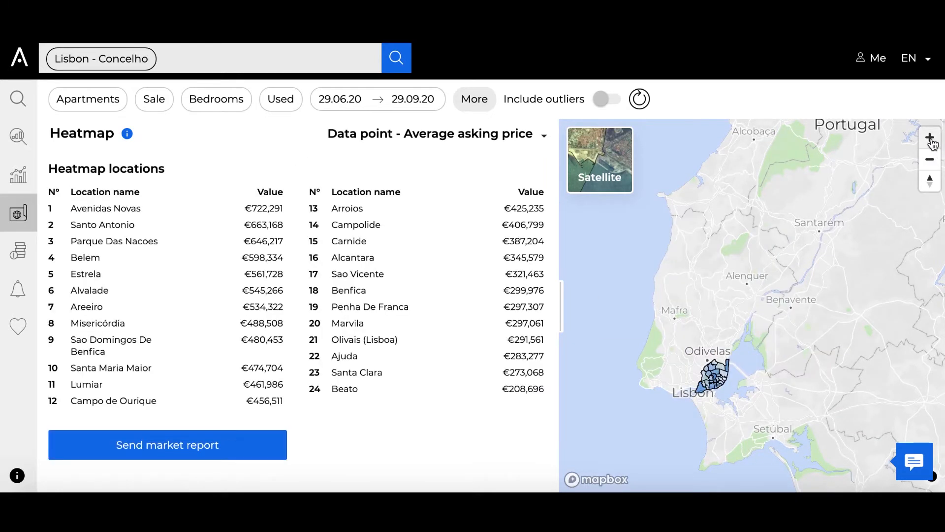
Step: Set the data point of the Lisbon municipality heatmap to Average asking price per sq.m
click(929, 137)
click(930, 137)
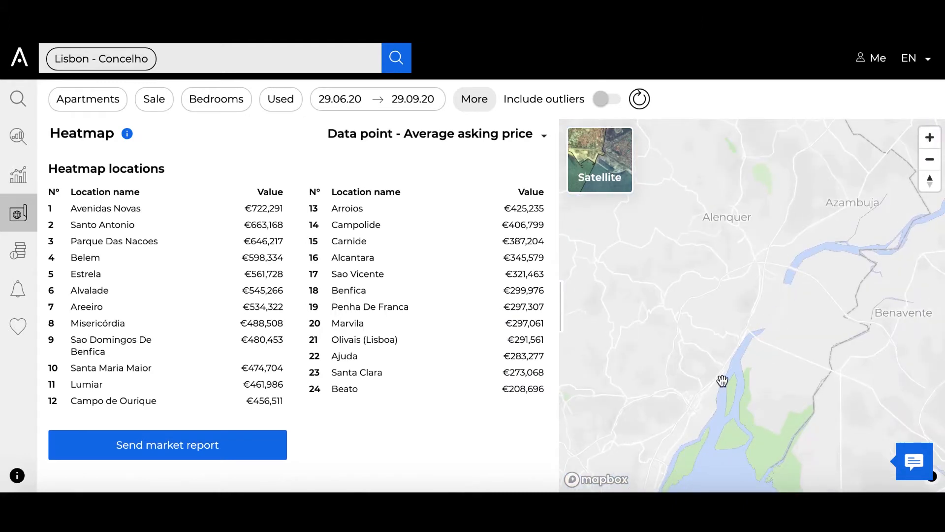
drag(724, 382, 876, 228)
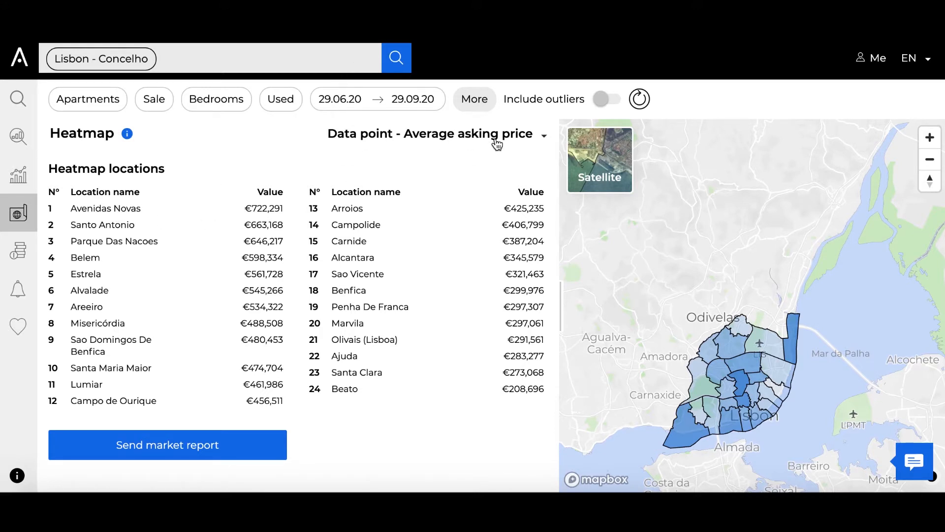
click(523, 142)
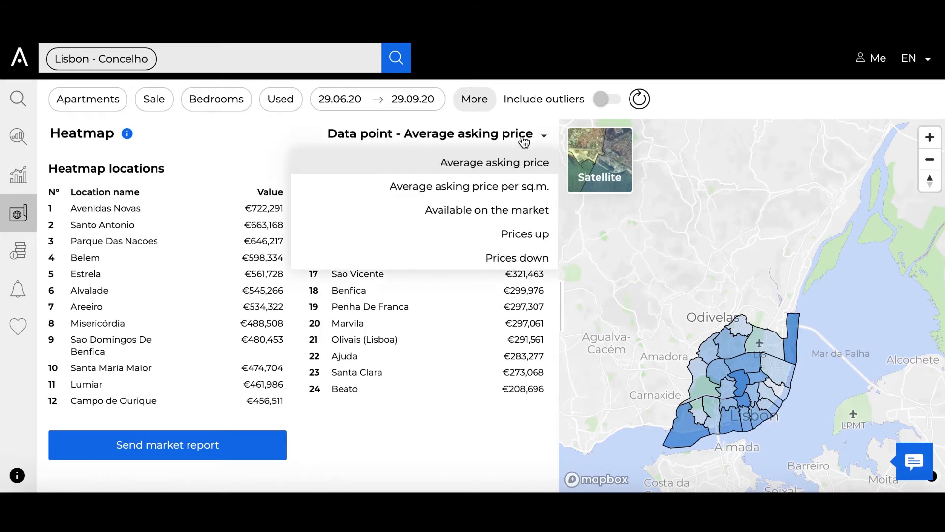
click(504, 189)
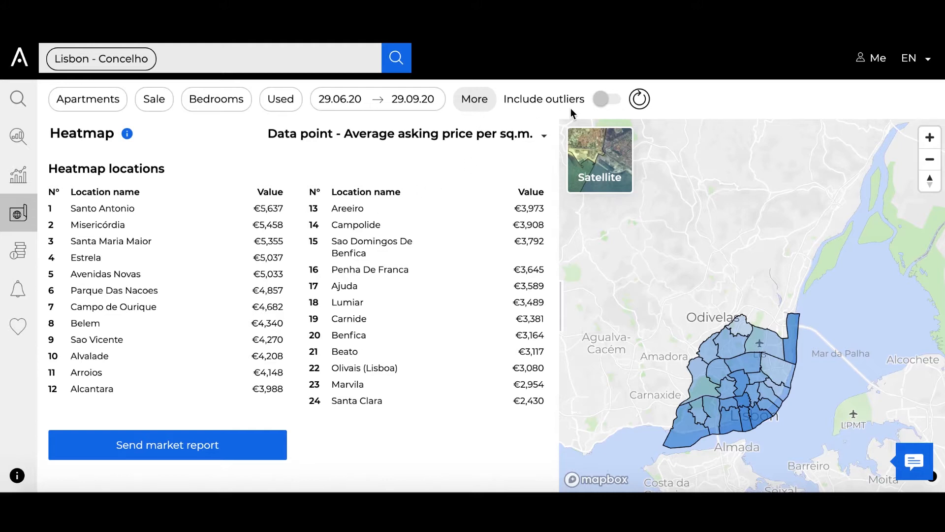
Step: Include outliers in the heatmap values and exclude them again, keeping Apartments as the property type
click(600, 101)
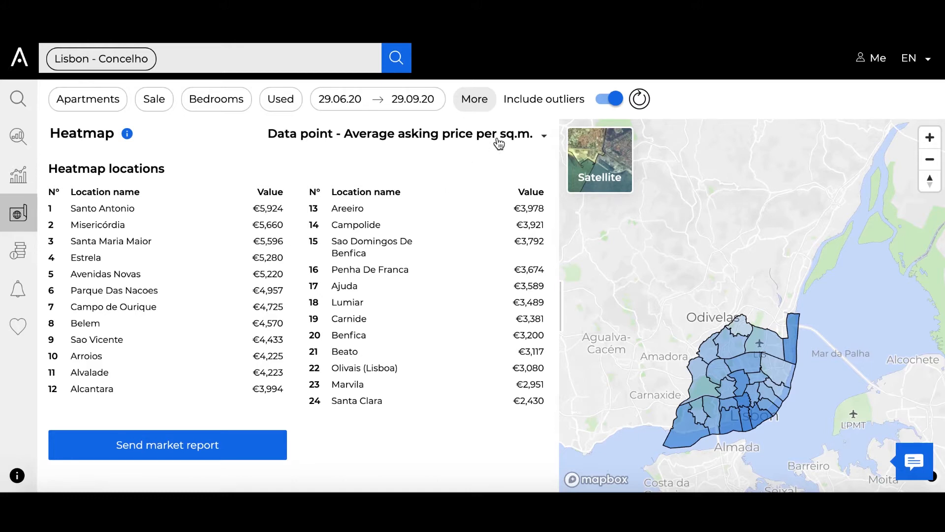
click(614, 101)
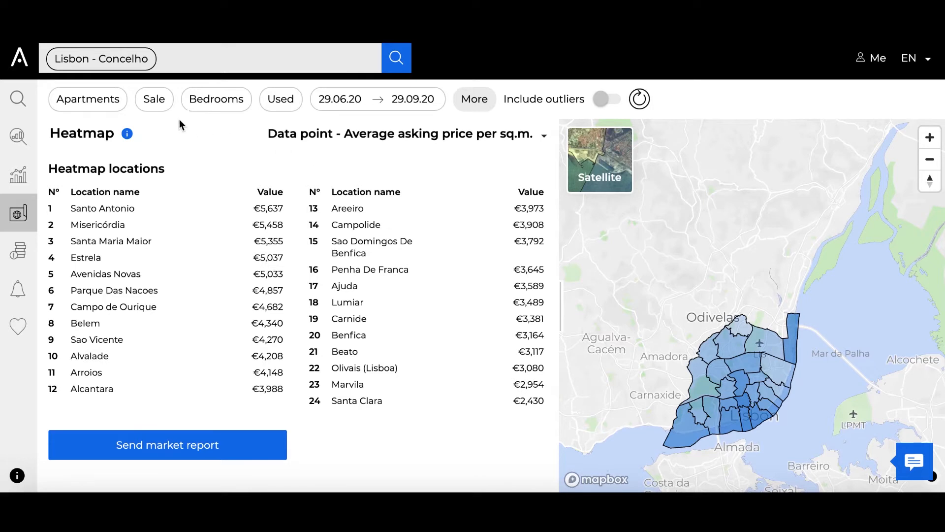
click(105, 103)
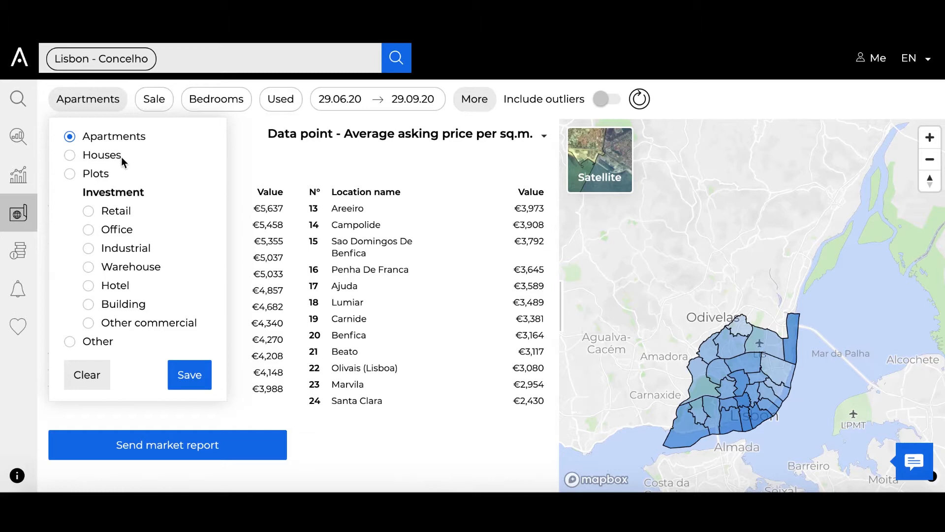
click(190, 379)
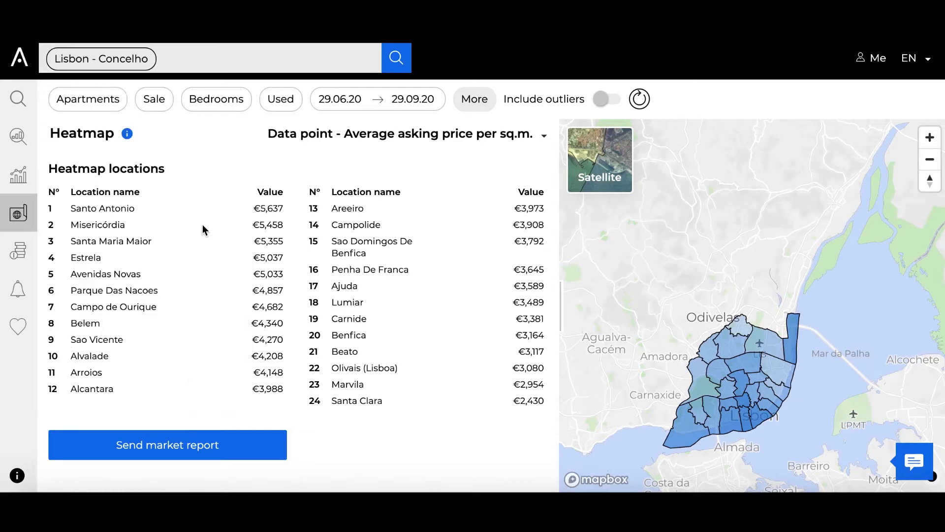
Step: Switch the heatmap's listing type from Sale to Rent and its data point to Average asking price
click(155, 100)
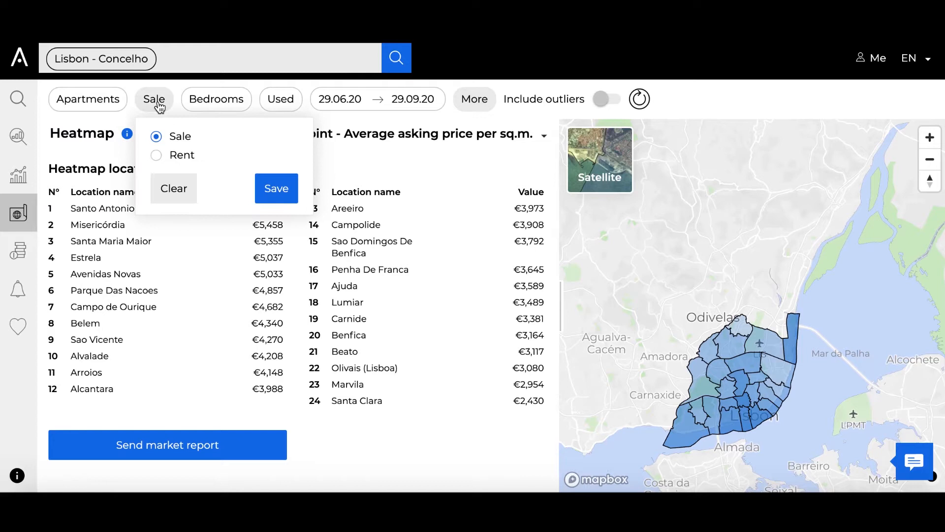
click(160, 156)
click(272, 189)
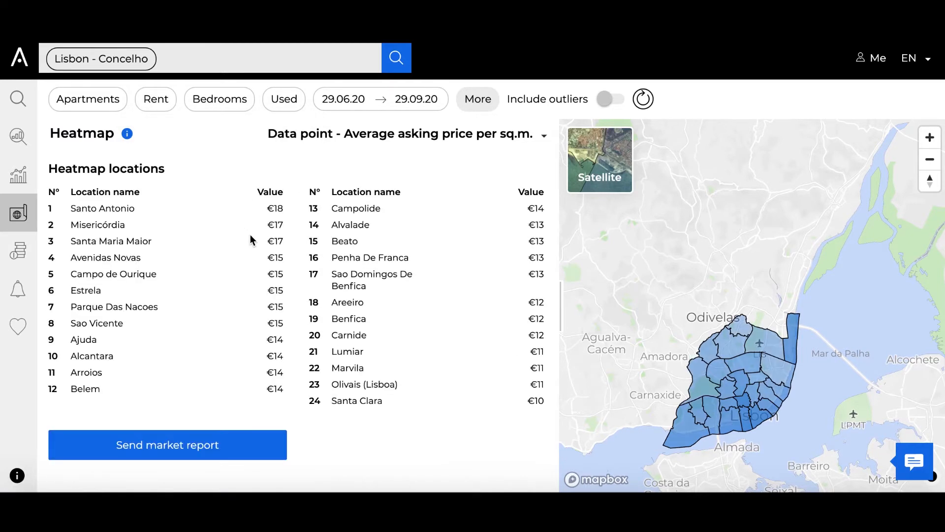
click(482, 137)
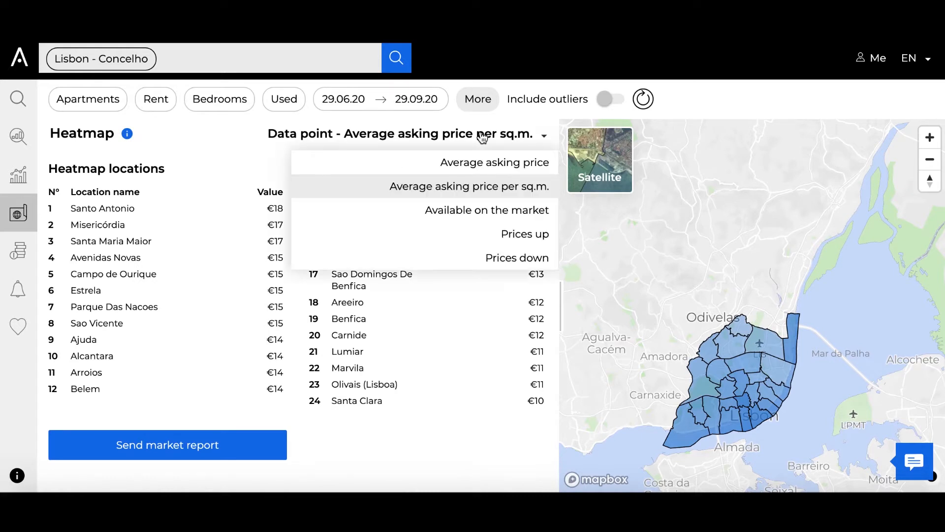
click(483, 166)
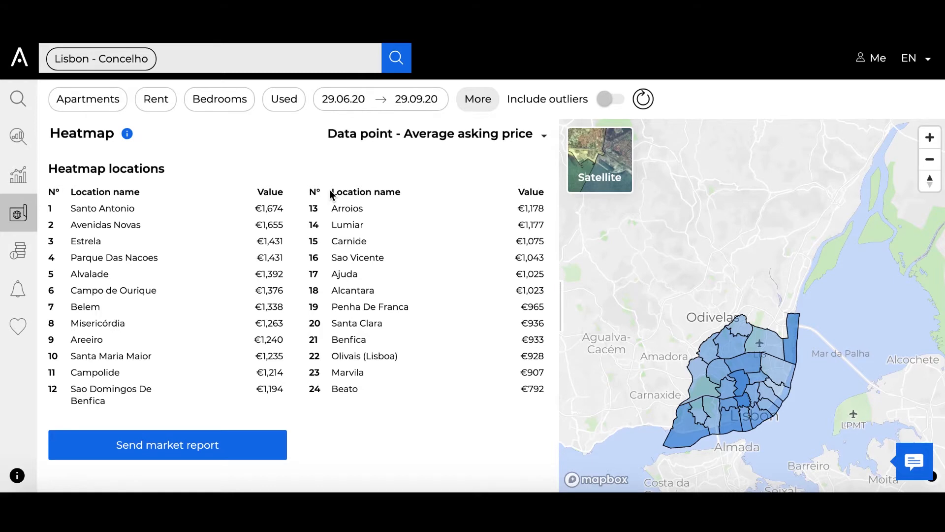
Step: Return the heatmap to Sale listings and set its data point to Average asking price per sq.m
click(530, 139)
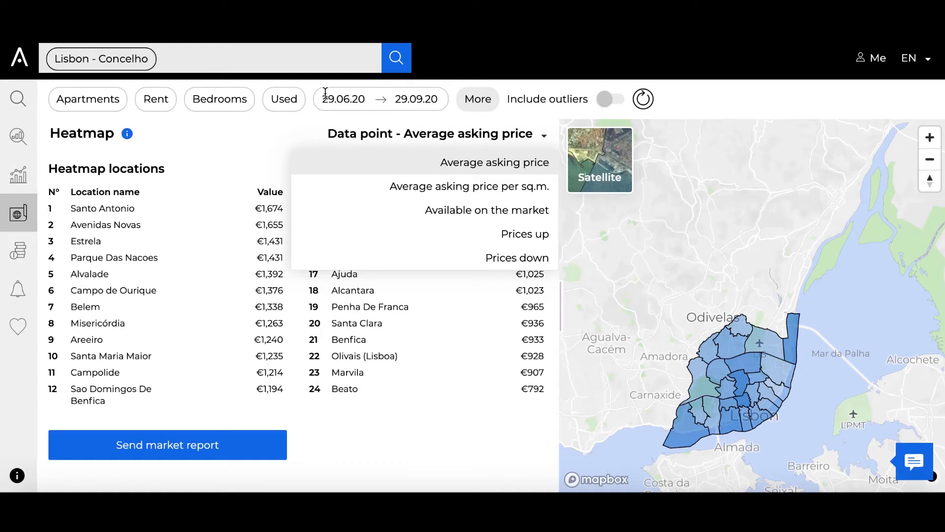
click(158, 102)
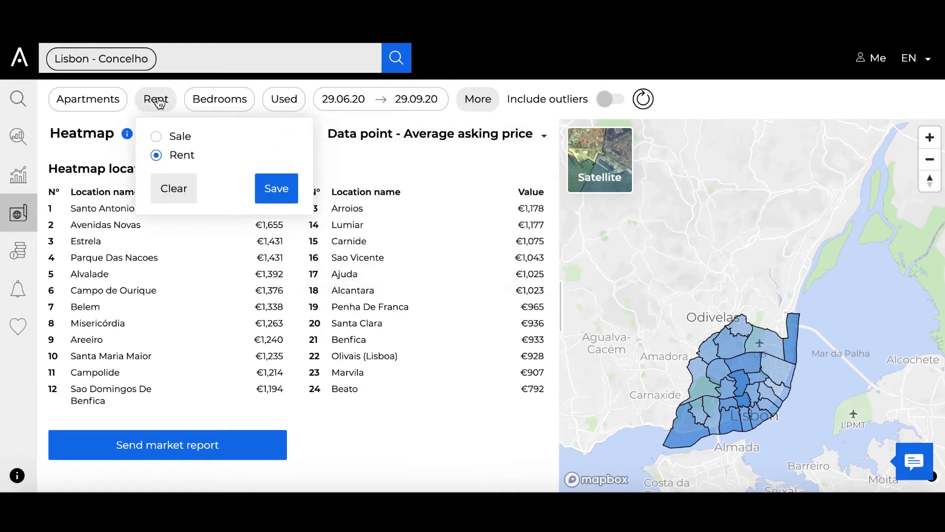
click(158, 138)
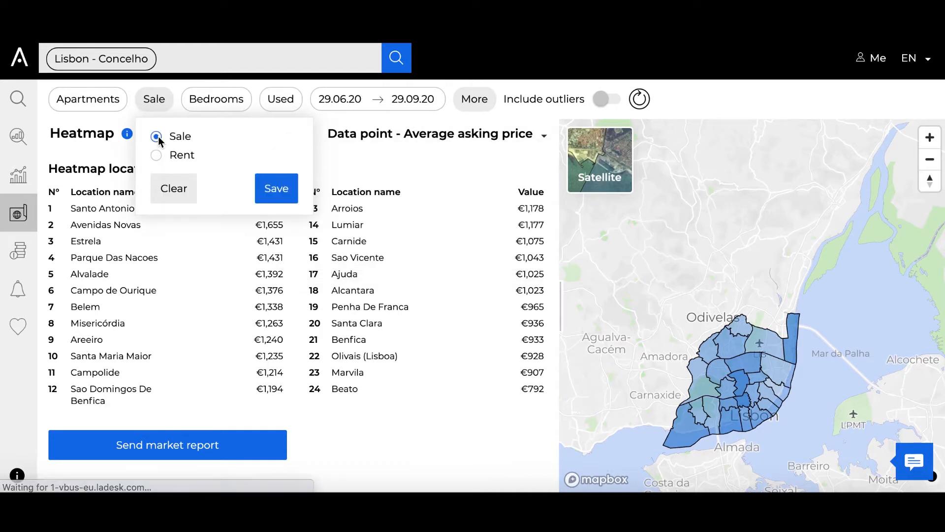
click(272, 188)
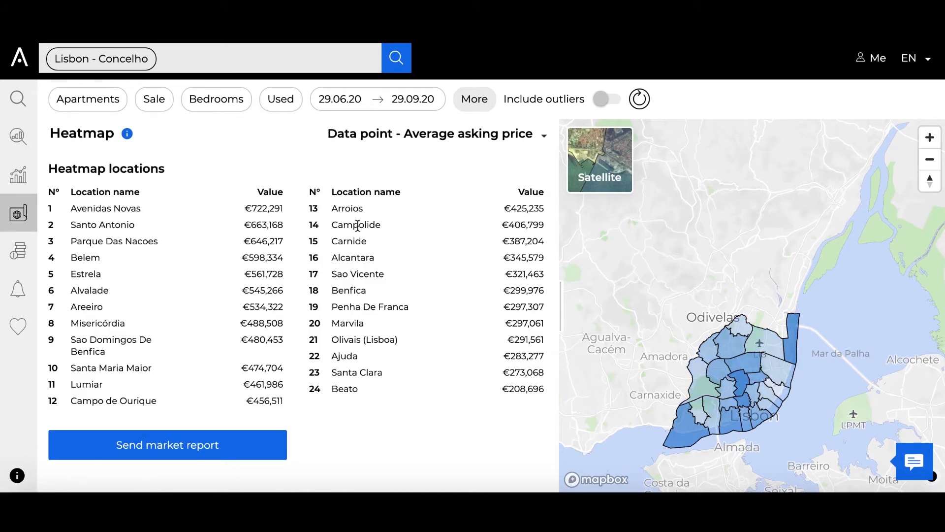
click(493, 133)
click(492, 184)
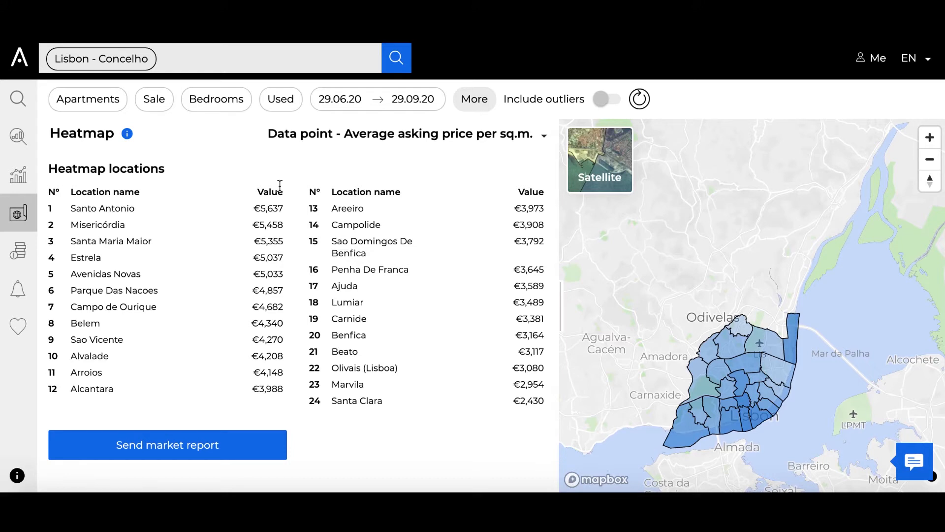
Step: Filter the Lisbon heatmap to Rent listings again and show the Average asking price data point
click(527, 139)
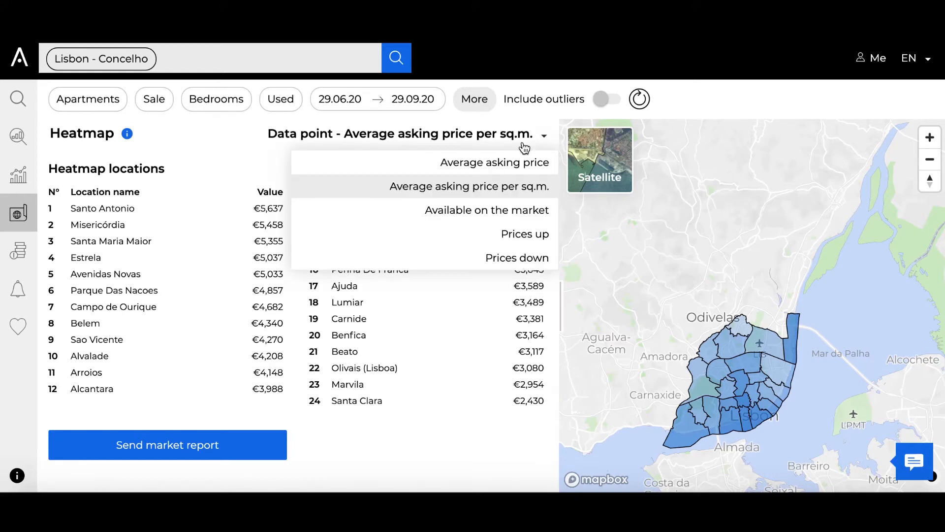
click(141, 93)
click(178, 157)
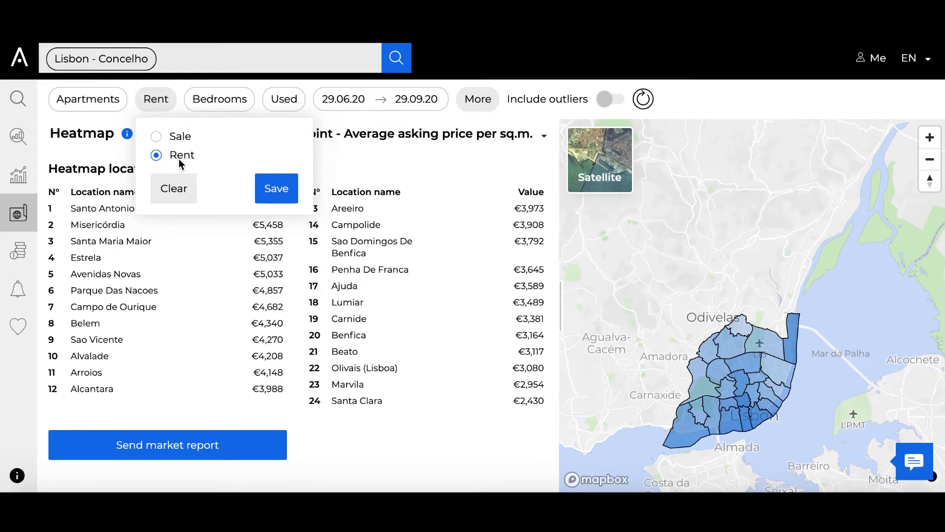
click(269, 189)
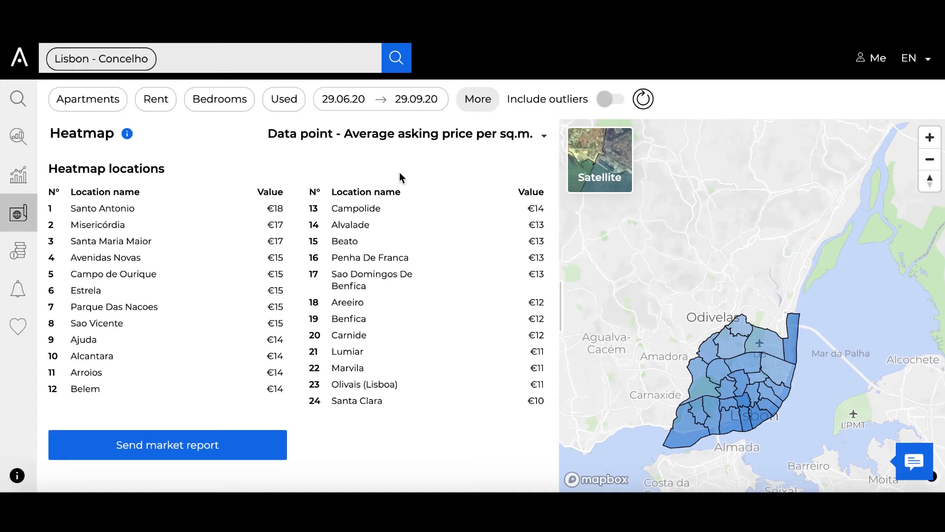
click(487, 139)
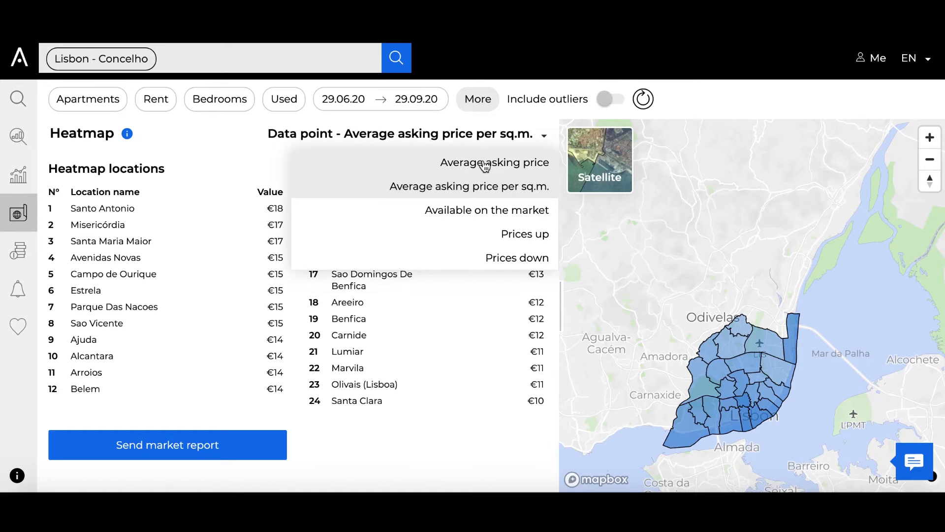
click(485, 164)
Step: Set the listing type back to Sale and show the Average asking price per sq.m. for Lisbon's parishes
click(162, 103)
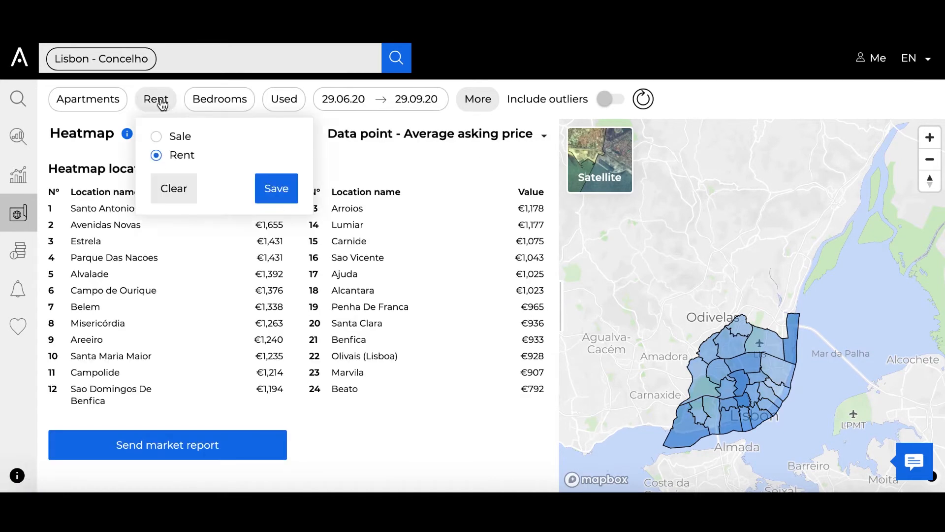
click(181, 137)
click(274, 188)
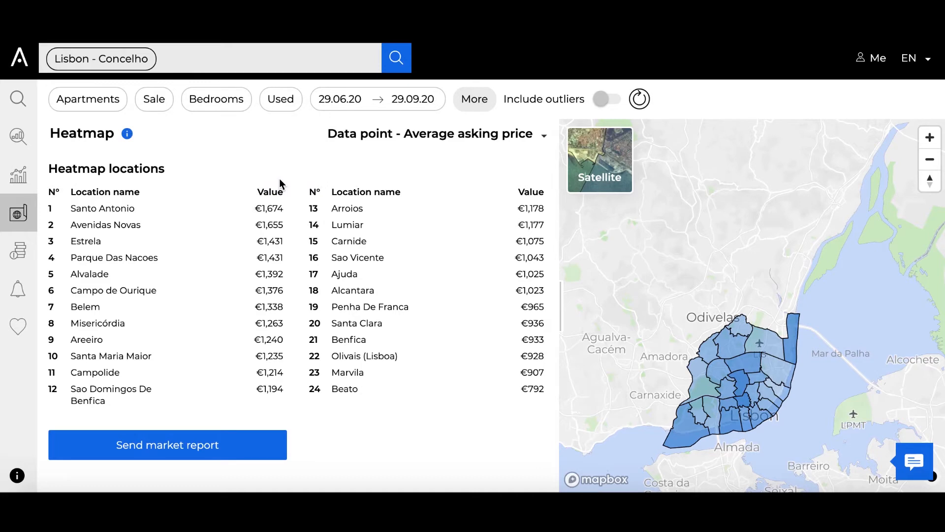
click(497, 135)
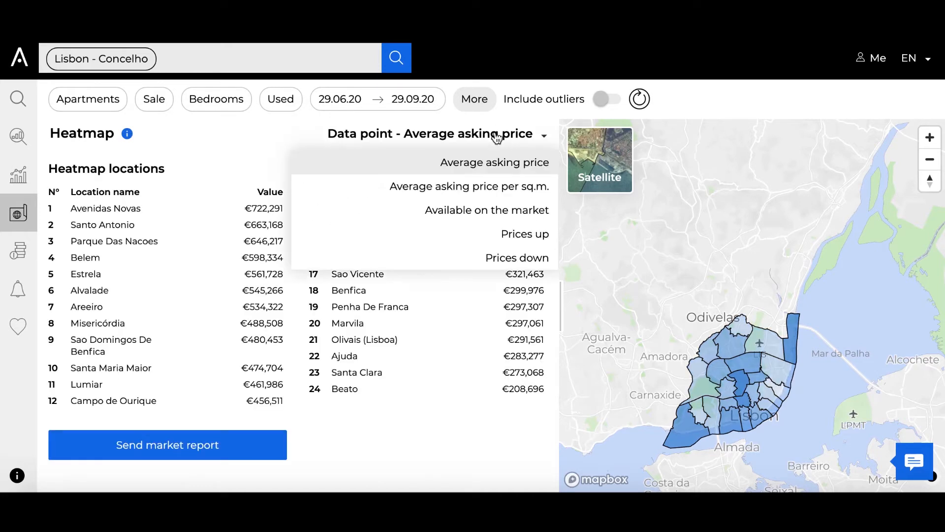
click(499, 190)
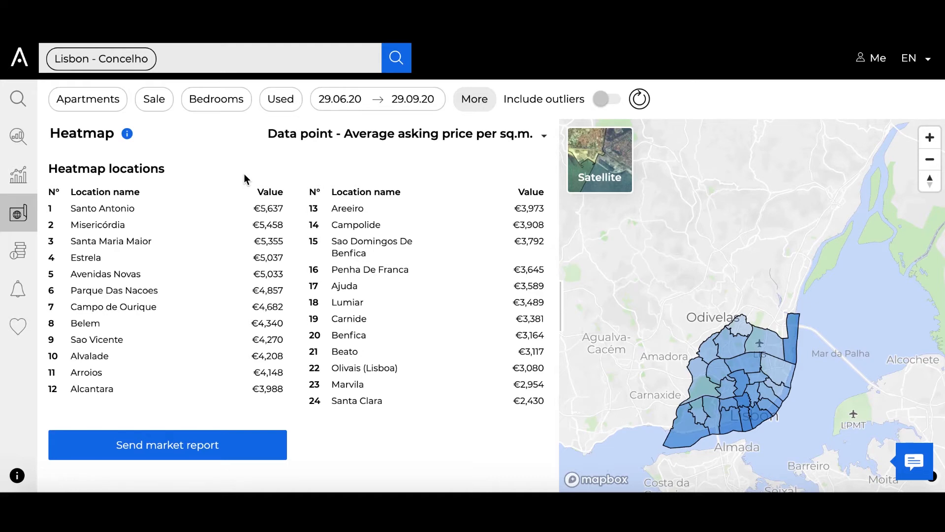
Step: Open the Price distribution analysis for Lisbon apartments and examine the sale price distribution around the 400k-500k average segment
click(18, 135)
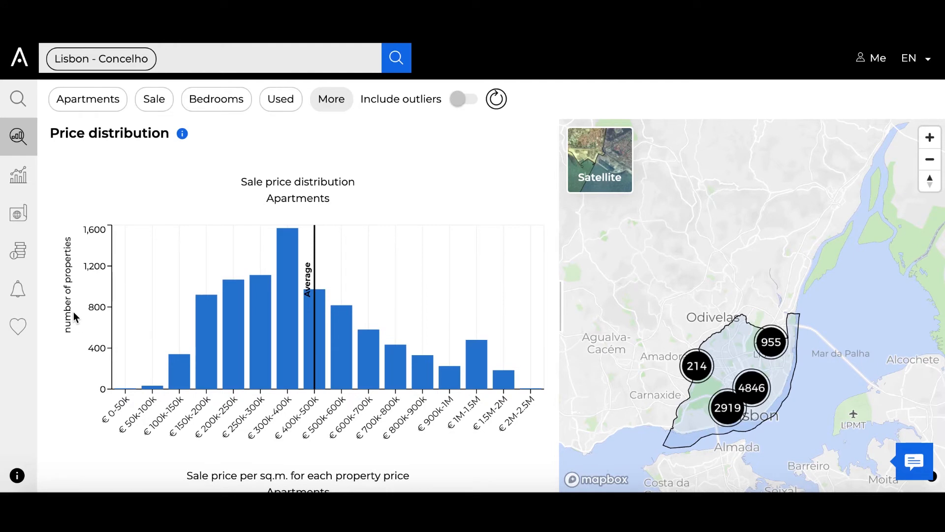
mouse_move(315, 353)
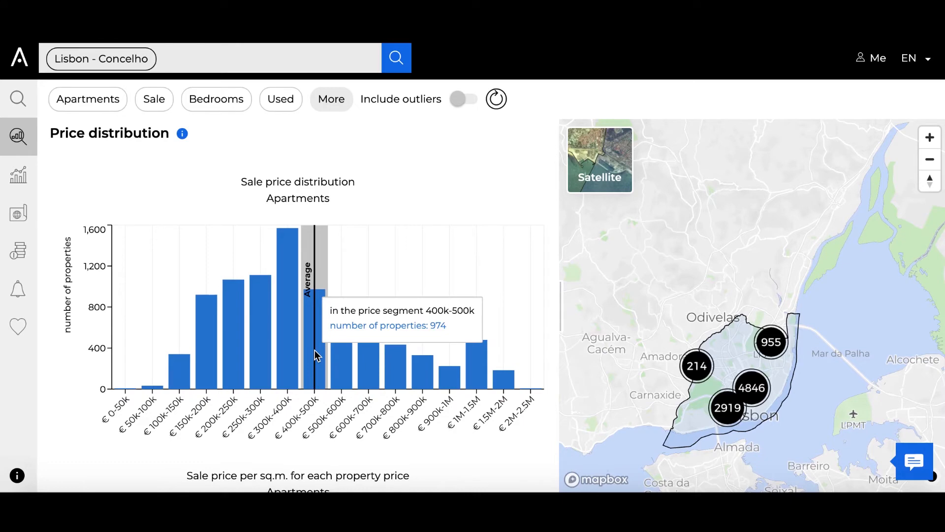
scroll(314, 350, down, 4)
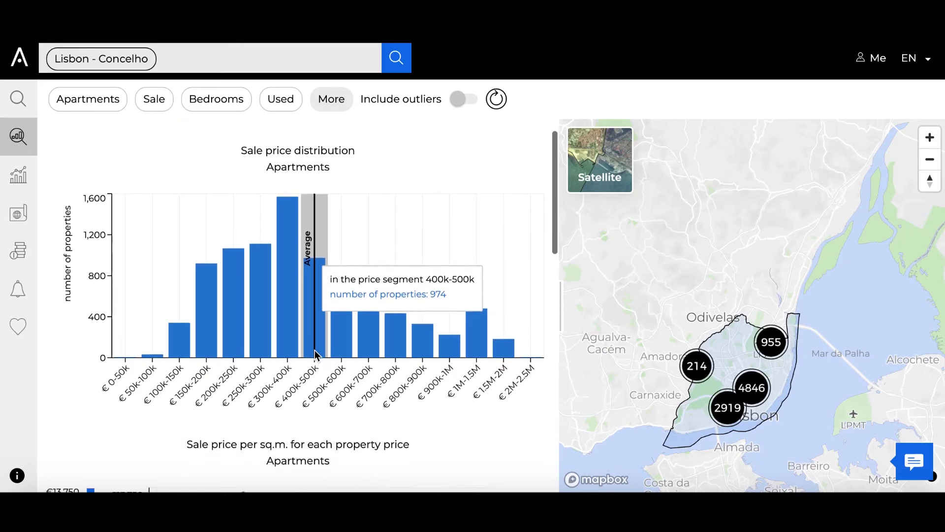
scroll(315, 350, down, 1)
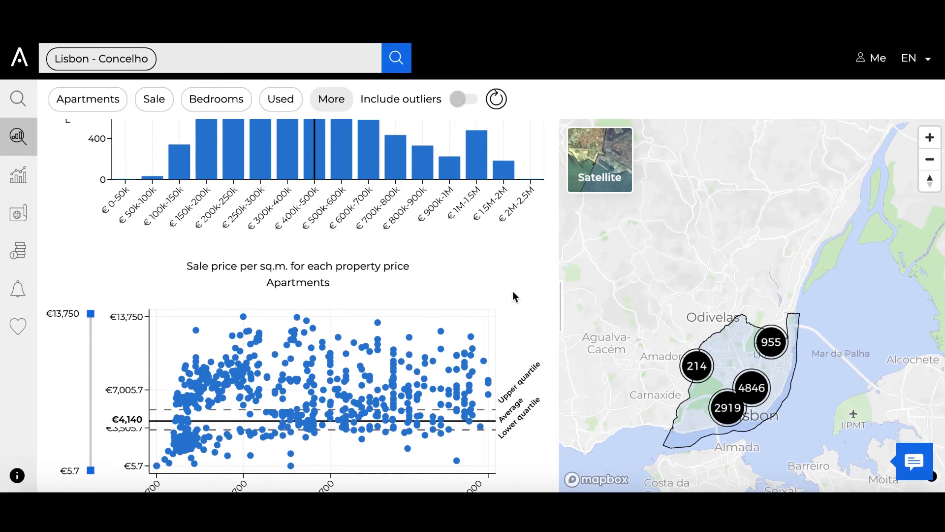
Step: Limit the sale price per sq.m. scatter chart to about €2,066–€5,021 per sq.m. and a maximum property price of about €500,350
scroll(511, 292, down, 3)
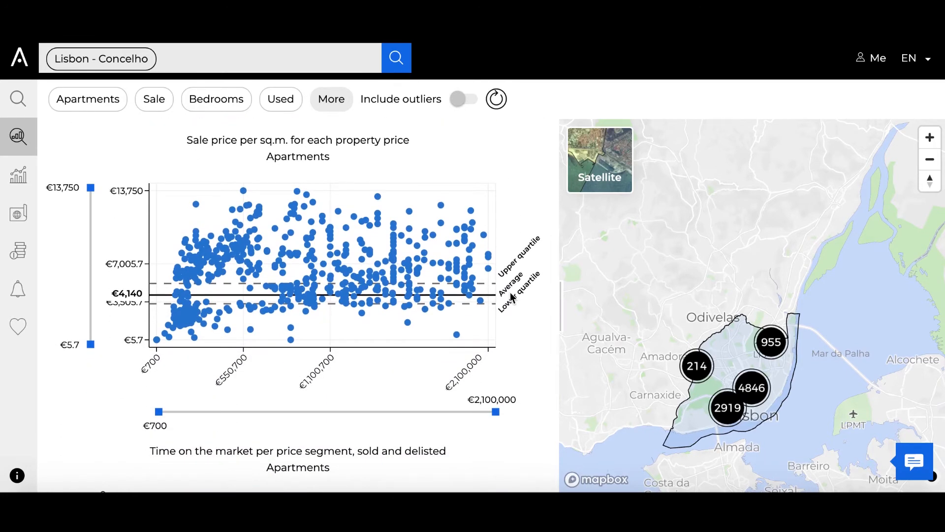
drag(92, 189, 88, 294)
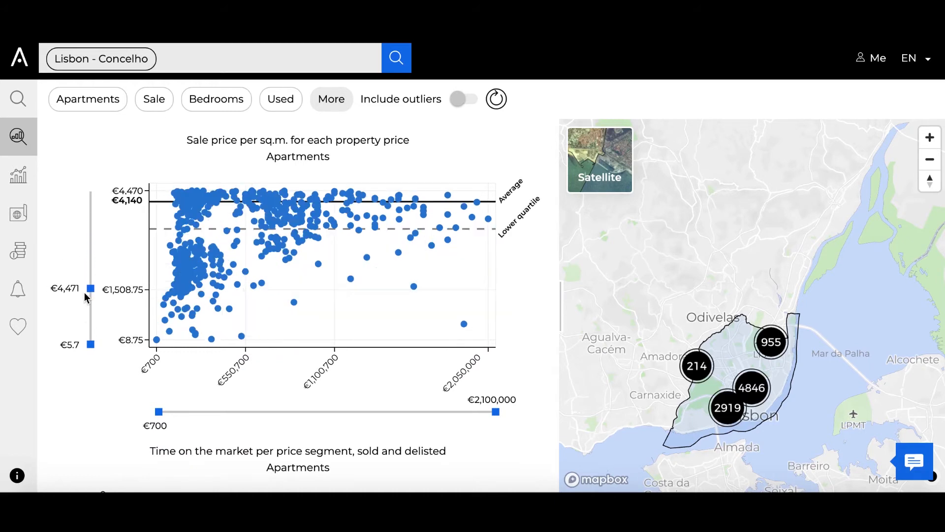
drag(90, 344, 90, 322)
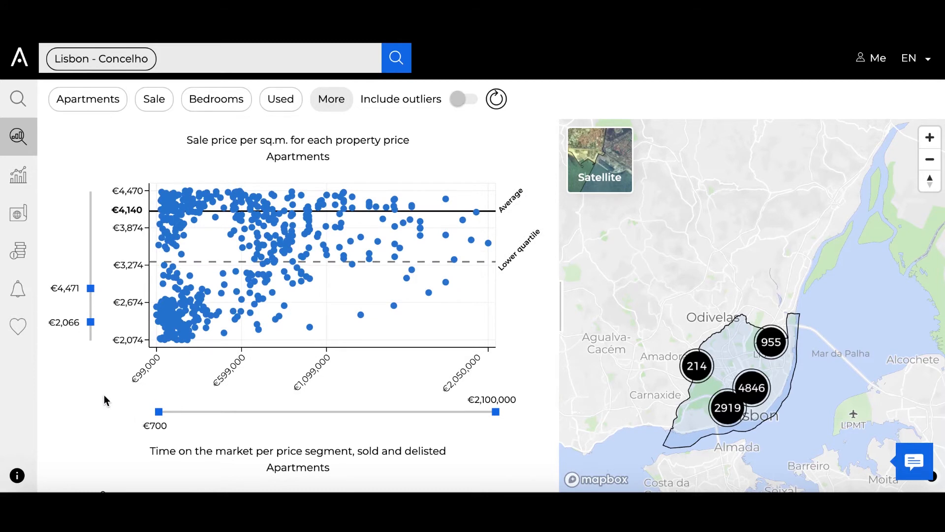
mouse_move(91, 289)
mouse_down()
mouse_move(91, 272)
mouse_move(90, 282)
mouse_up()
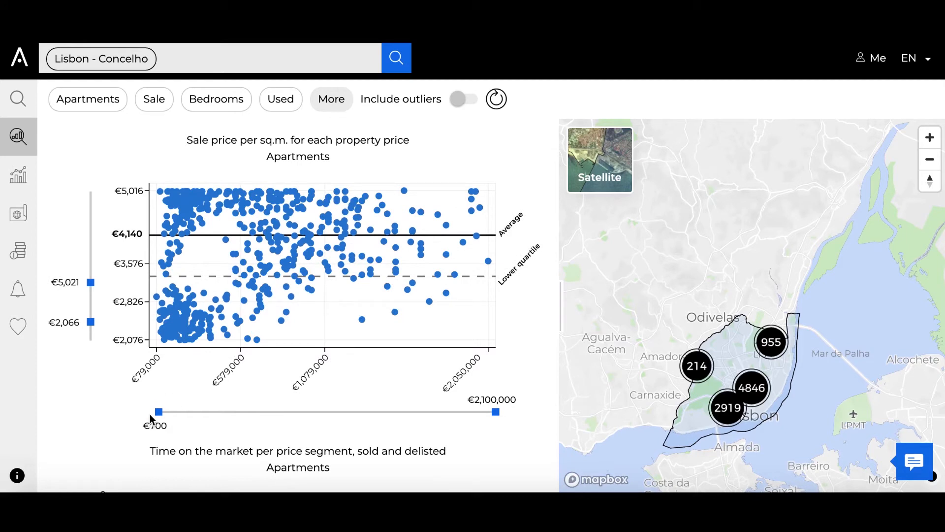
drag(495, 412, 242, 424)
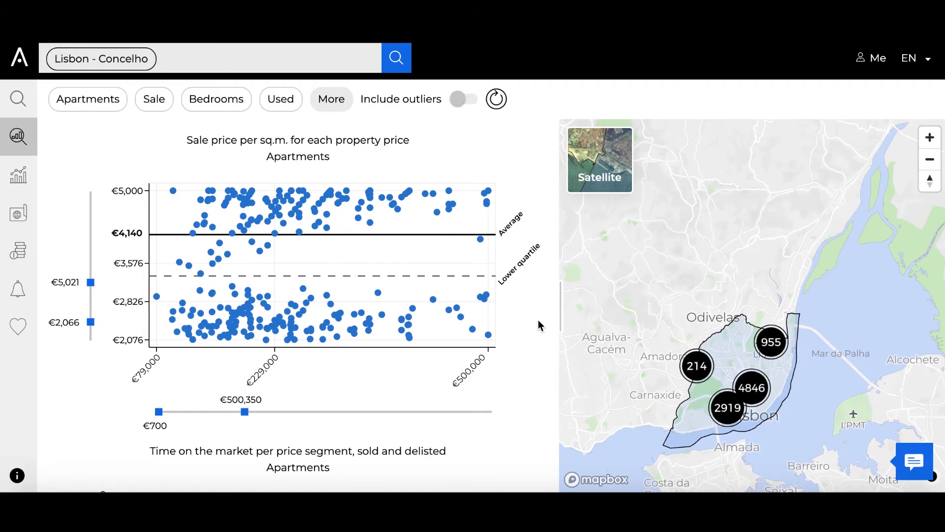
Step: Review Lisbon's time on the market per price segment and expand the 4846-property cluster on the map
scroll(539, 325, down, 4)
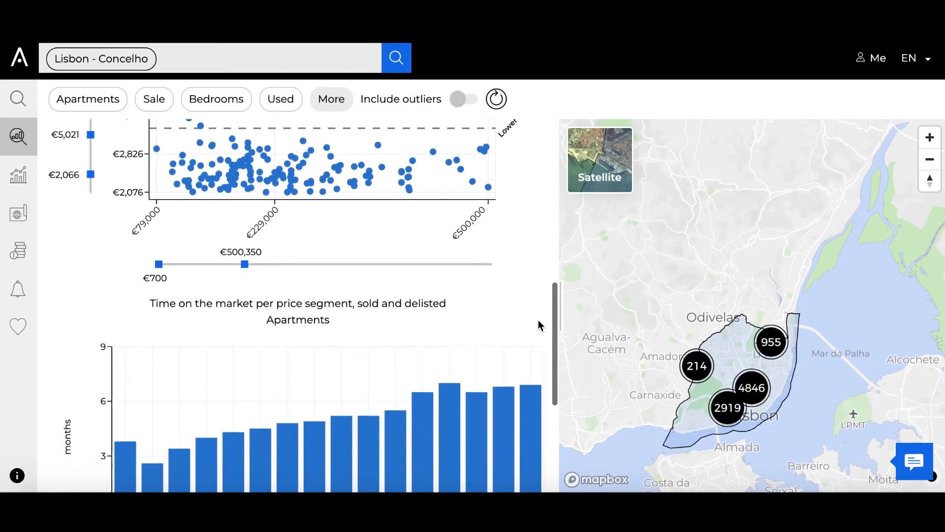
scroll(539, 325, down, 2)
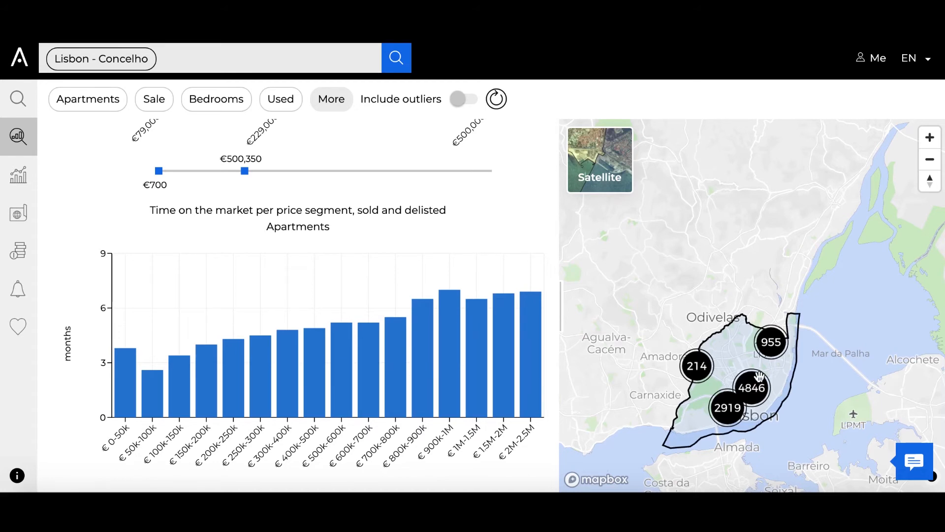
click(756, 391)
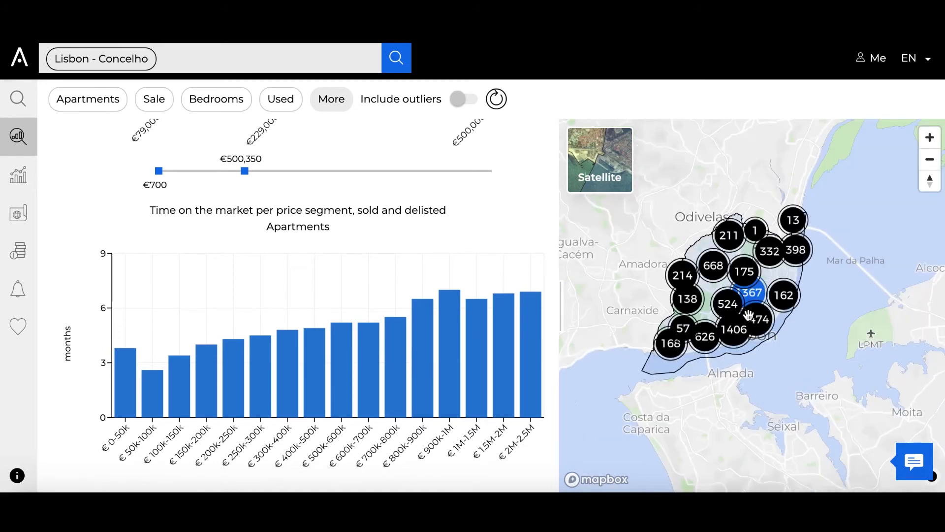
Step: Change the analysed location from Lisbon to Campolide - Freguesia
click(228, 58)
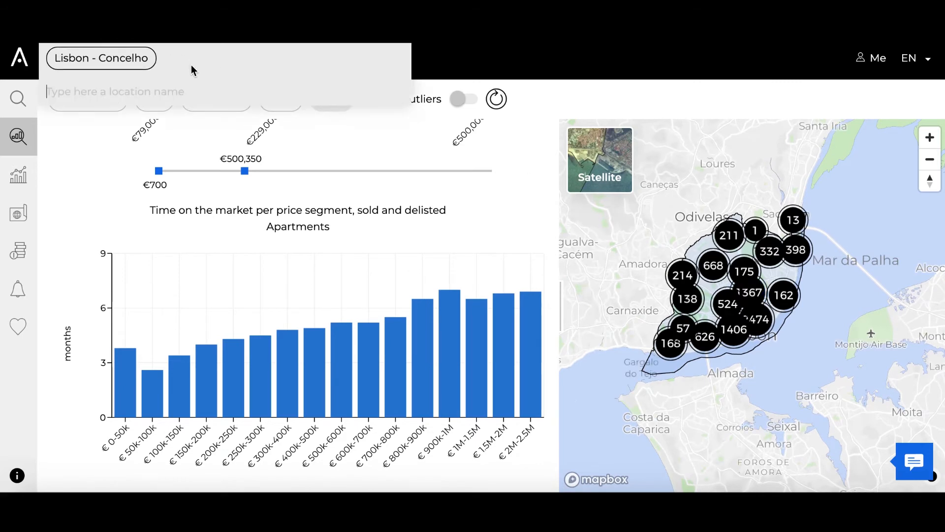
text(campo)
text(l)
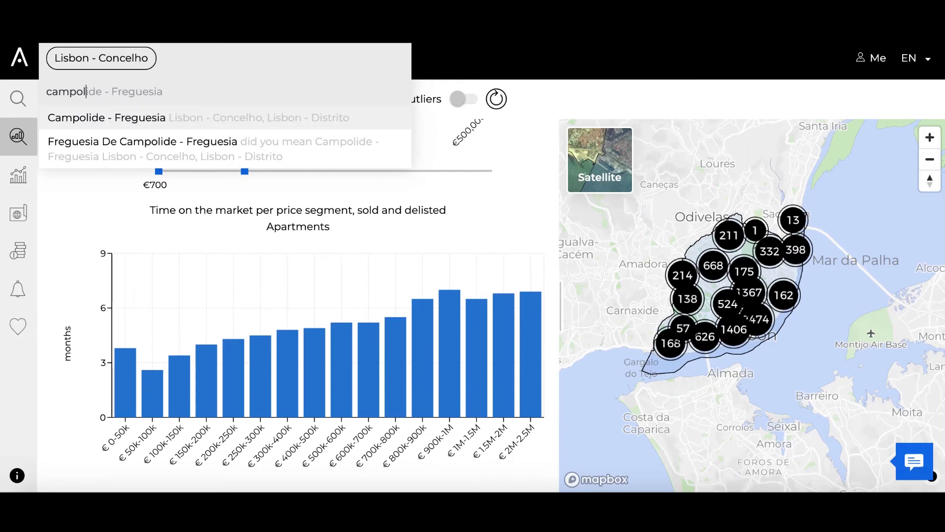
text(ide)
click(170, 116)
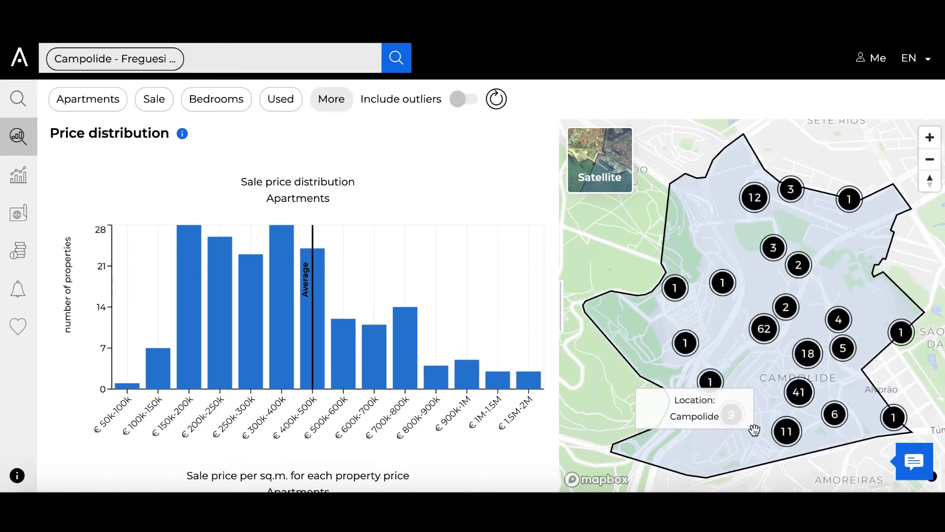
Step: Examine Campolide's sale price distribution, price per sq.m. scatter chart and time on the market per price segment, including 900k-1M
mouse_move(454, 268)
mouse_move(306, 270)
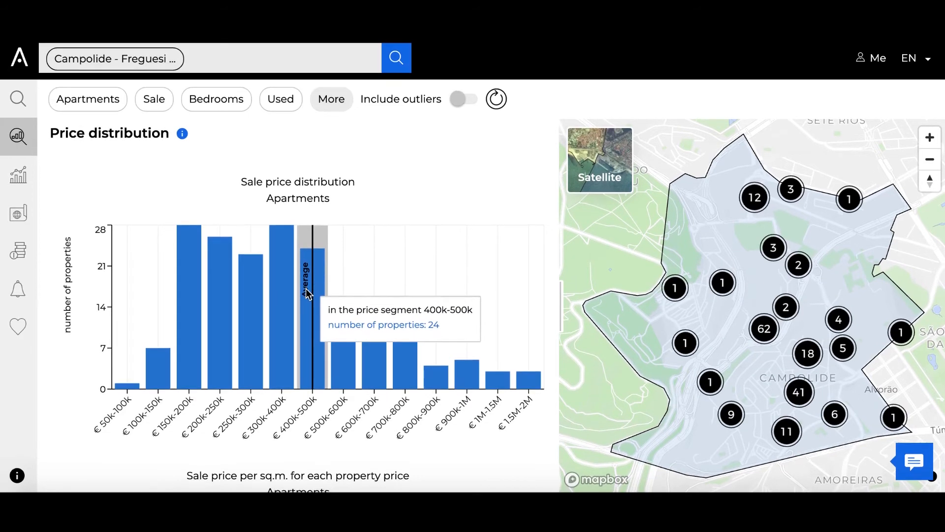
scroll(307, 275, down, 1)
scroll(307, 294, down, 2)
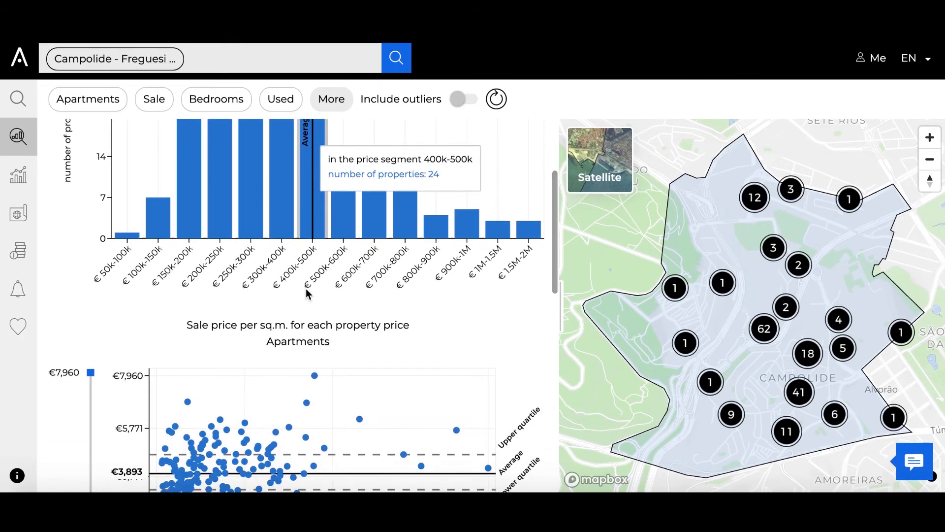
scroll(307, 293, down, 3)
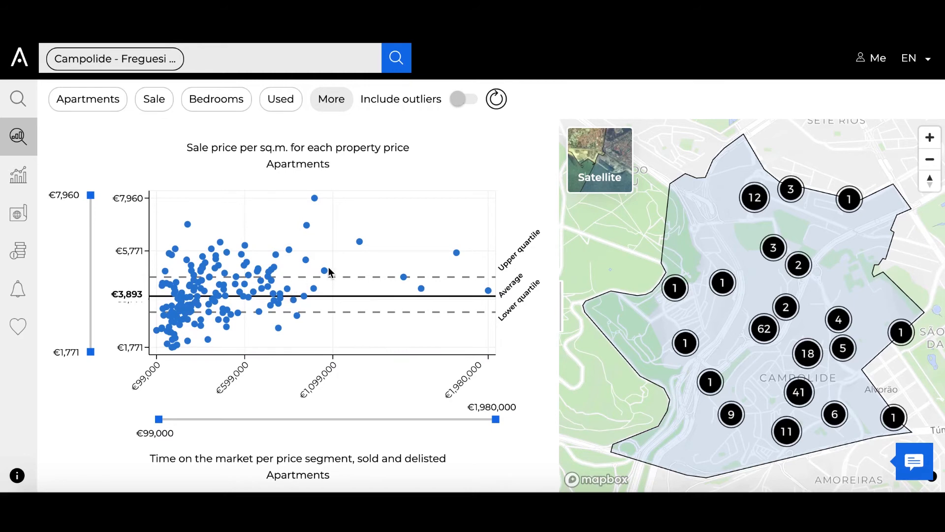
scroll(338, 308, down, 5)
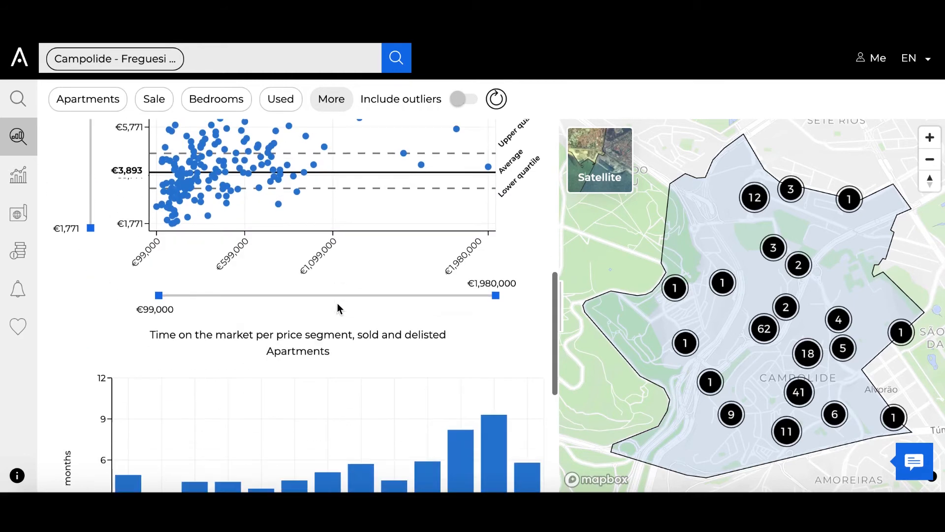
mouse_move(339, 376)
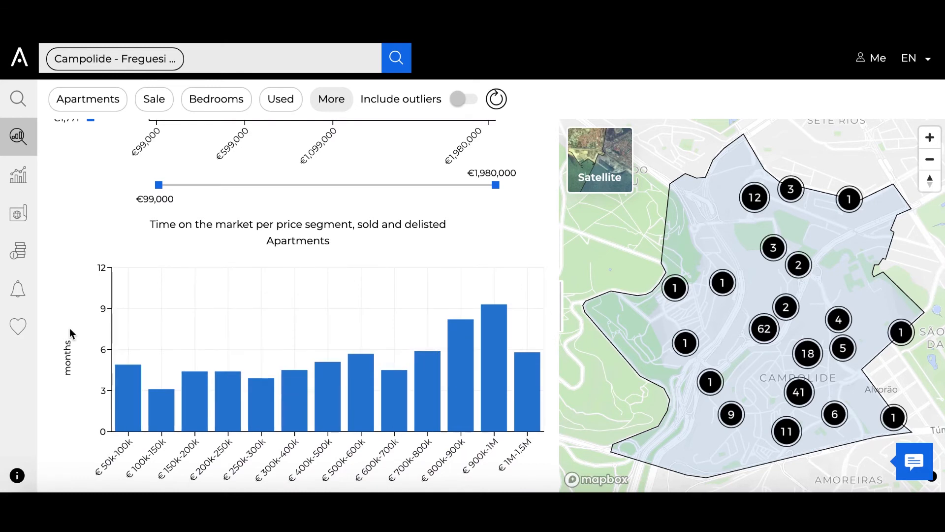
scroll(69, 333, down, 1)
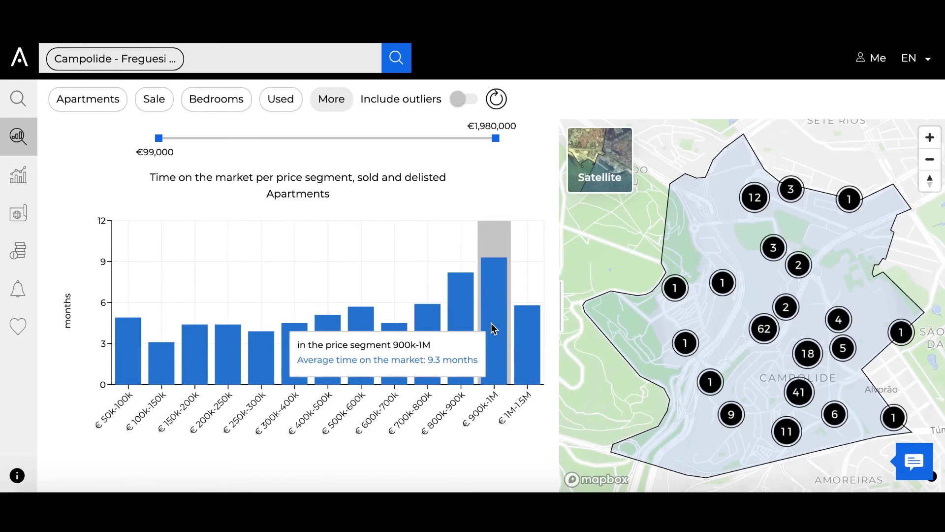
Step: Open Campolide's Time series and examine the average asking price, average asking price per sq.m. and Prices up vs. Down charts
scroll(492, 323, up, 10)
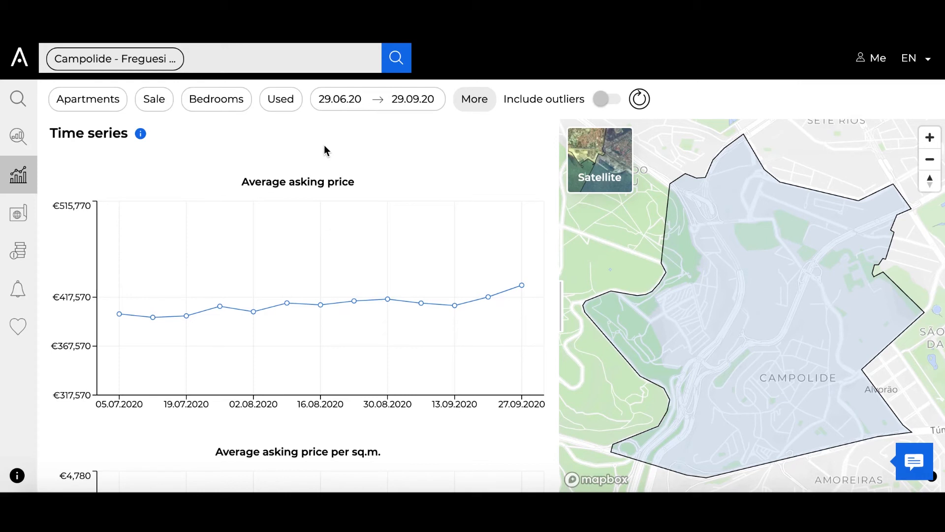
mouse_move(146, 313)
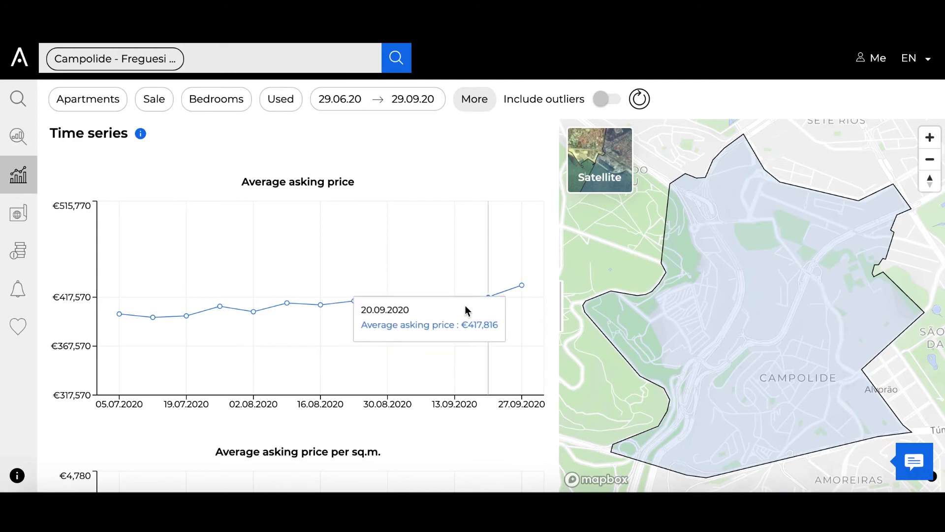
scroll(392, 348, down, 4)
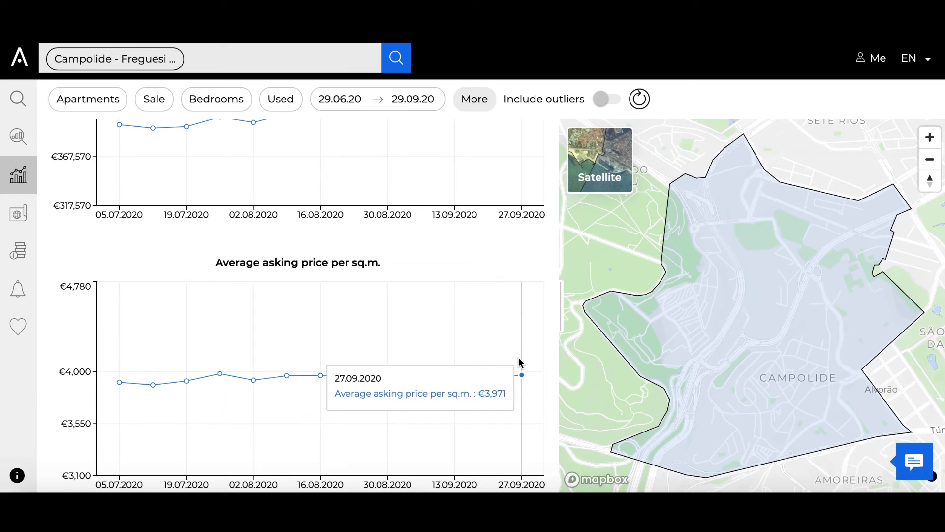
scroll(480, 344, down, 4)
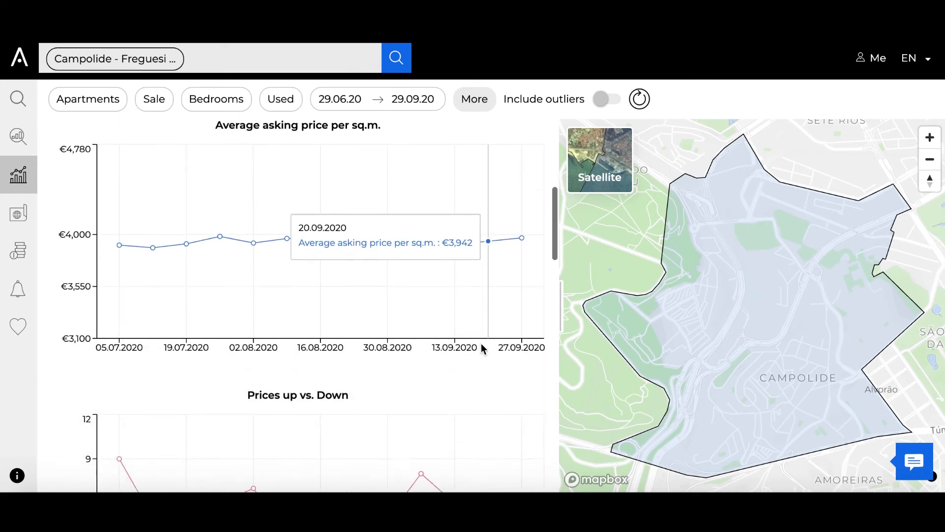
scroll(480, 344, down, 2)
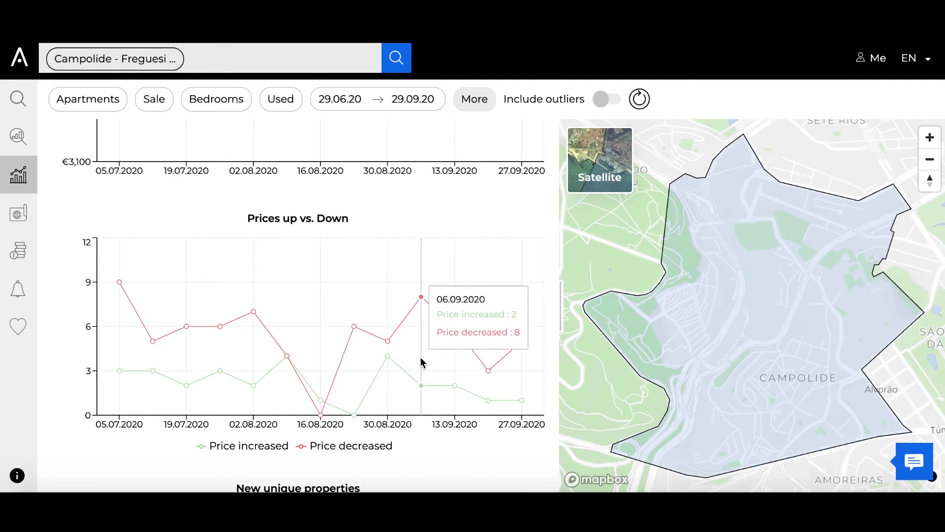
Step: Examine the New unique properties, Sold and delisted properties and New non-deduplicated listings charts for Campolide
scroll(392, 335, down, 2)
scroll(394, 338, down, 4)
scroll(393, 336, down, 1)
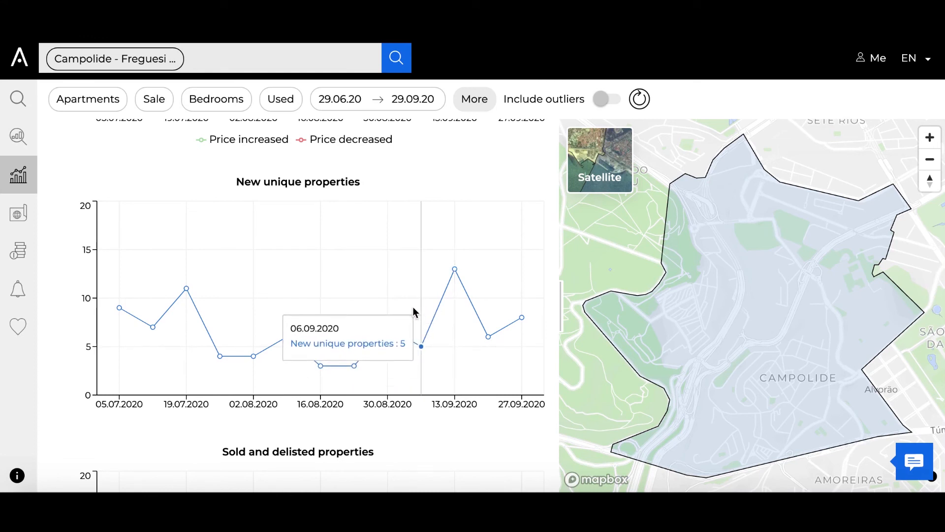
scroll(414, 309, down, 5)
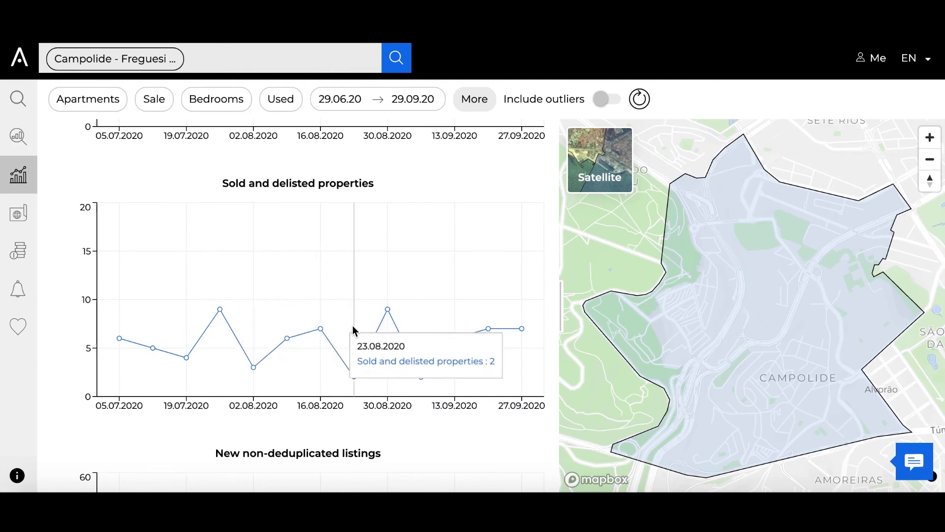
scroll(405, 321, down, 5)
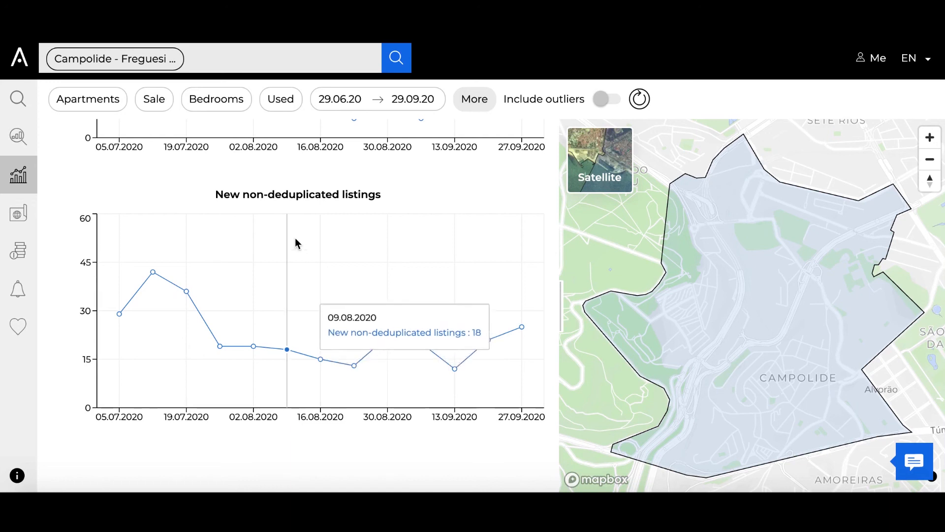
Step: Filter Campolide's time series to bedrooms from 1 to 1 and review the average asking price and price per sq.m. charts
scroll(262, 156, up, 20)
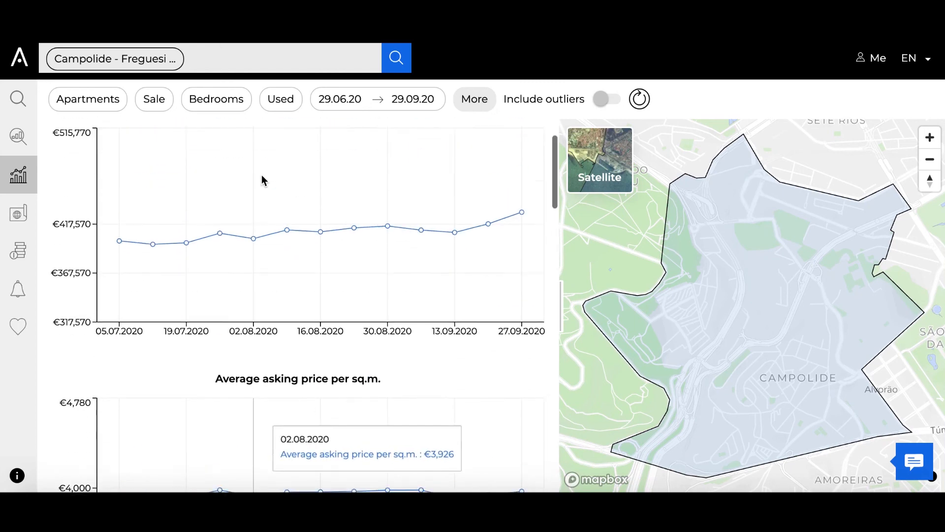
click(209, 109)
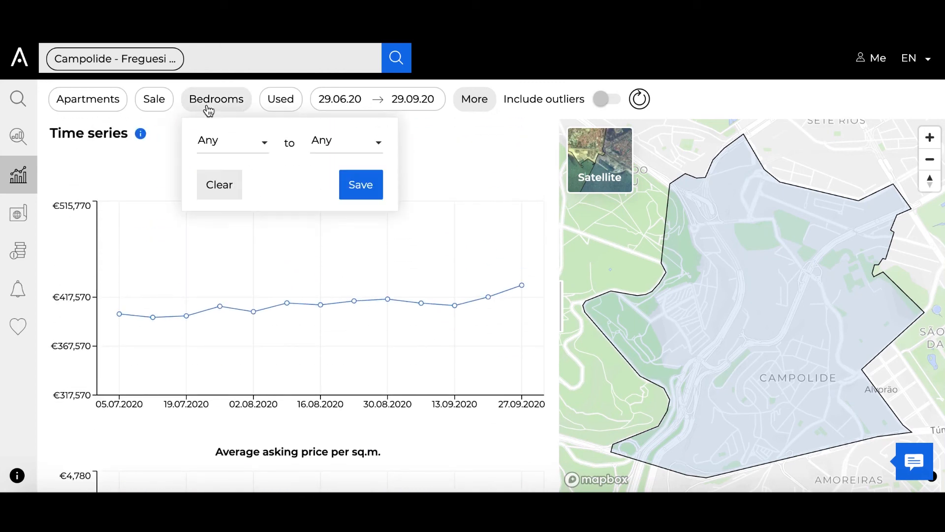
click(260, 149)
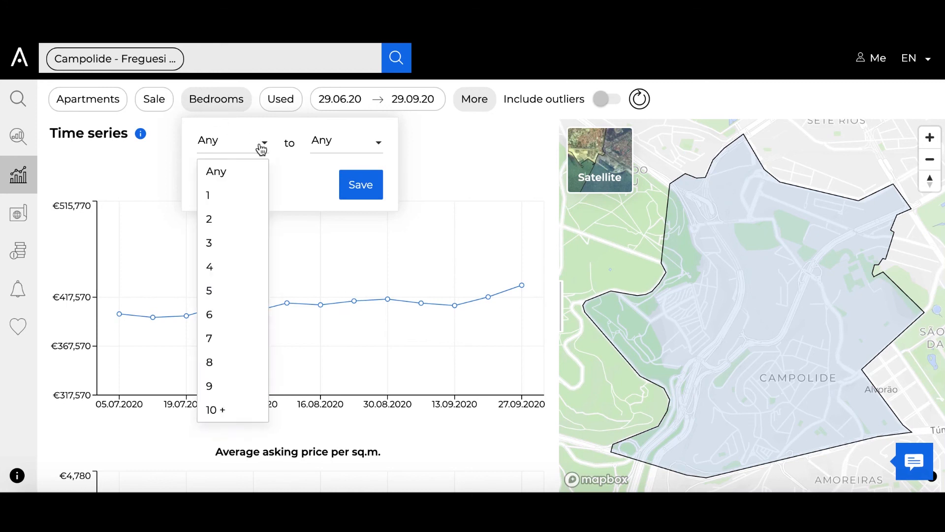
click(239, 202)
click(333, 147)
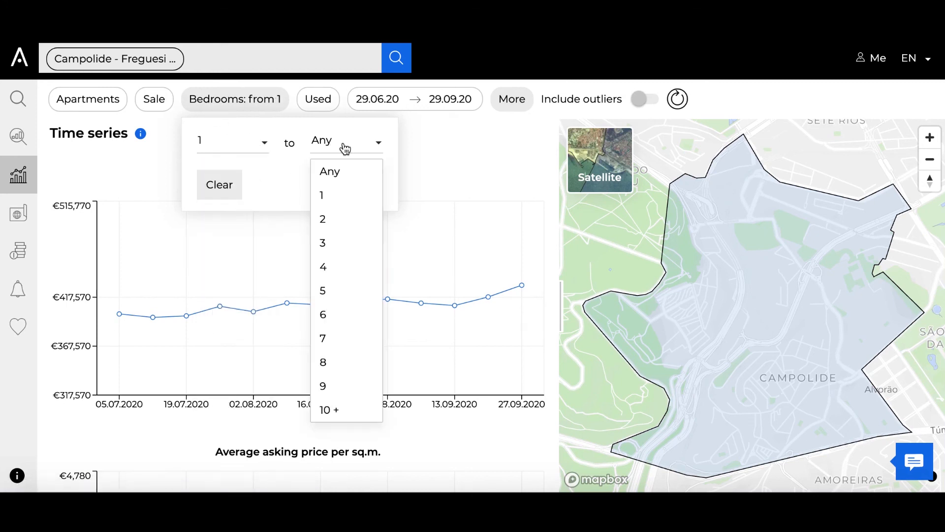
click(346, 194)
click(348, 193)
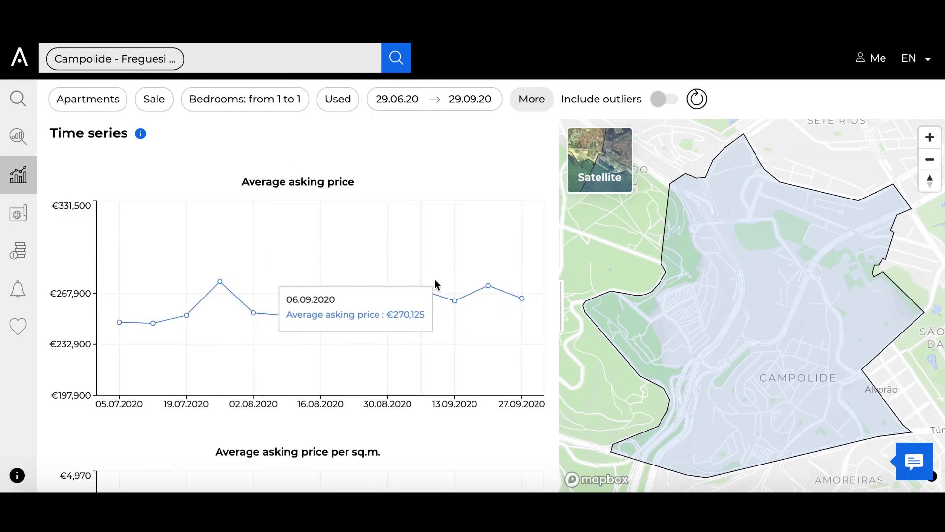
scroll(322, 270, down, 5)
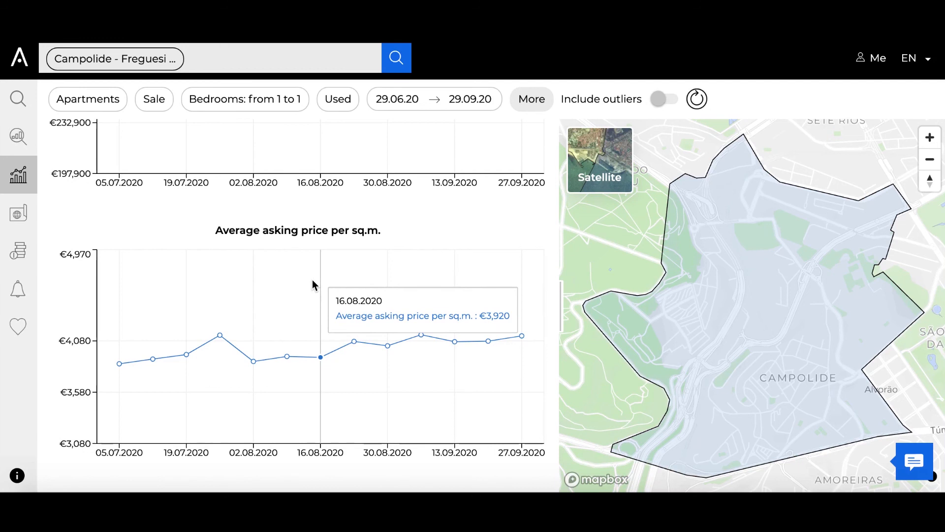
scroll(312, 279, up, 5)
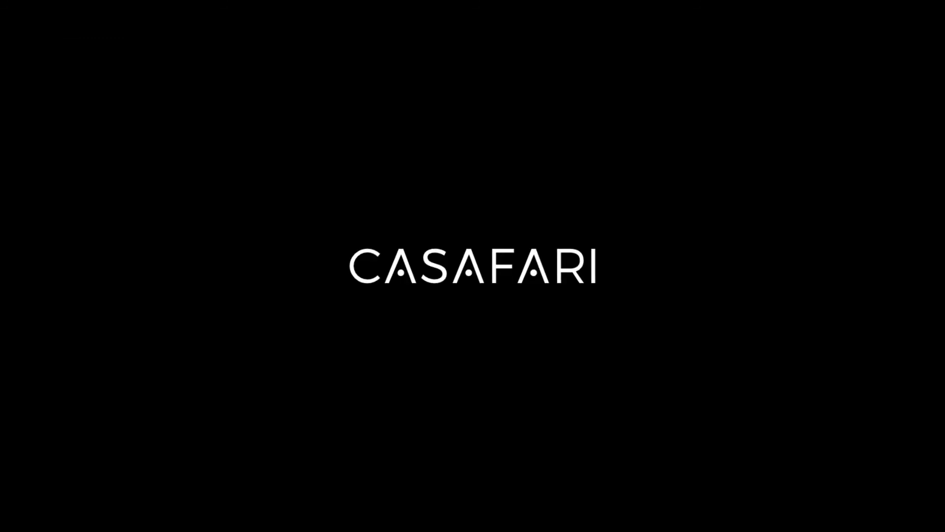